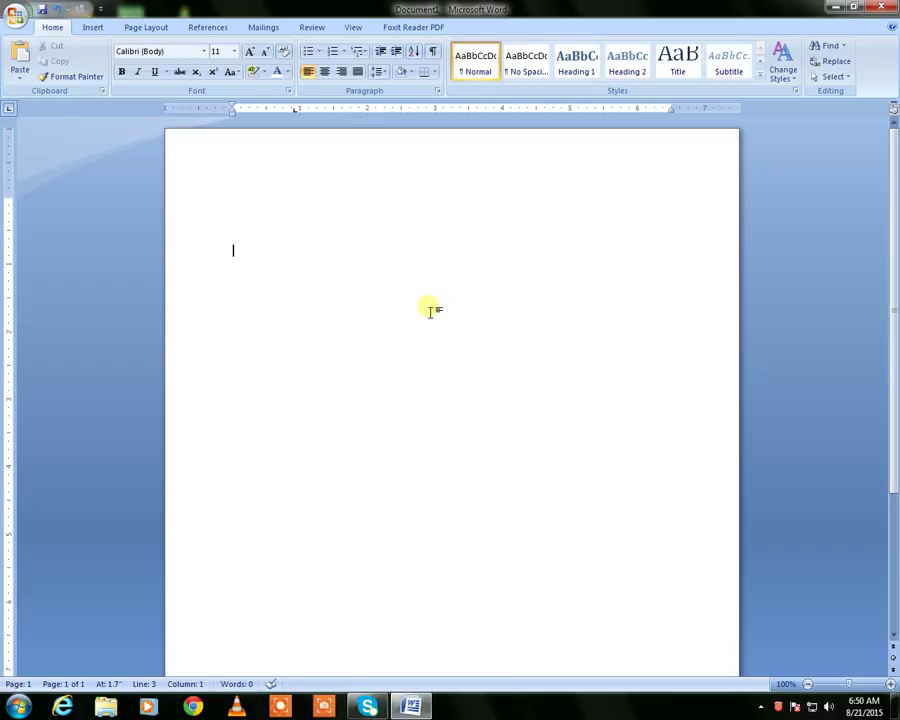
type("Jfasdf safjkf")
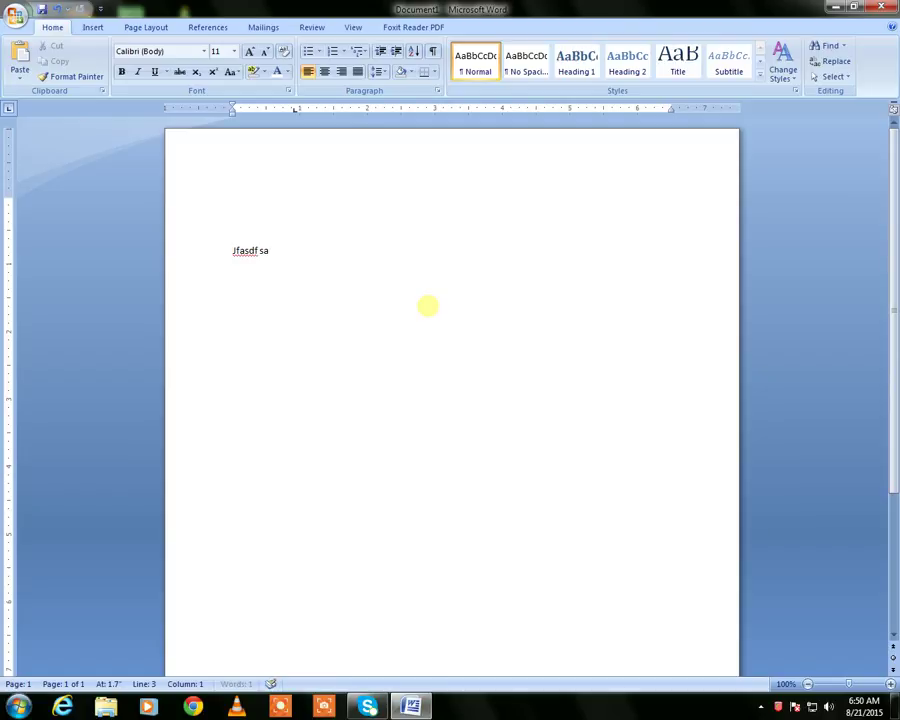
key("BackSpace")
key("BackSpace")
key("BackSpace")
key("BackSpace")
key("BackSpace")
key("BackSpace")
key("BackSpace")
key("BackSpace")
key("BackSpace")
key("BackSpace")
key("BackSpace")
key("BackSpace")
key("BackSpace")
key("BackSpace")
key("BackSpace")
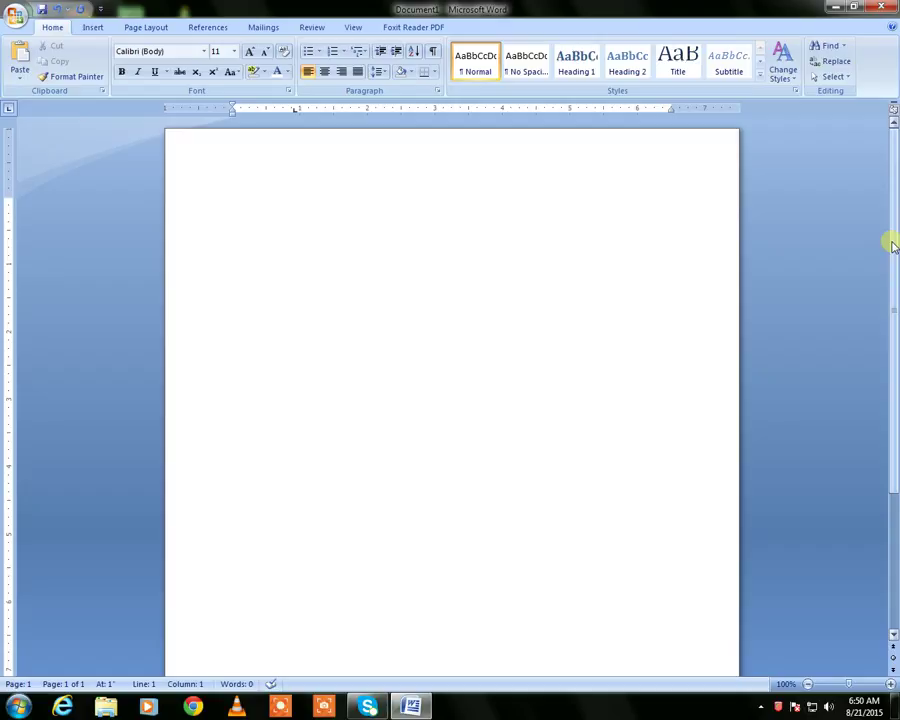
Step: Generate placeholder text in the empty document with the formula =rand(90)
left_click_drag(891, 203, 893, 338)
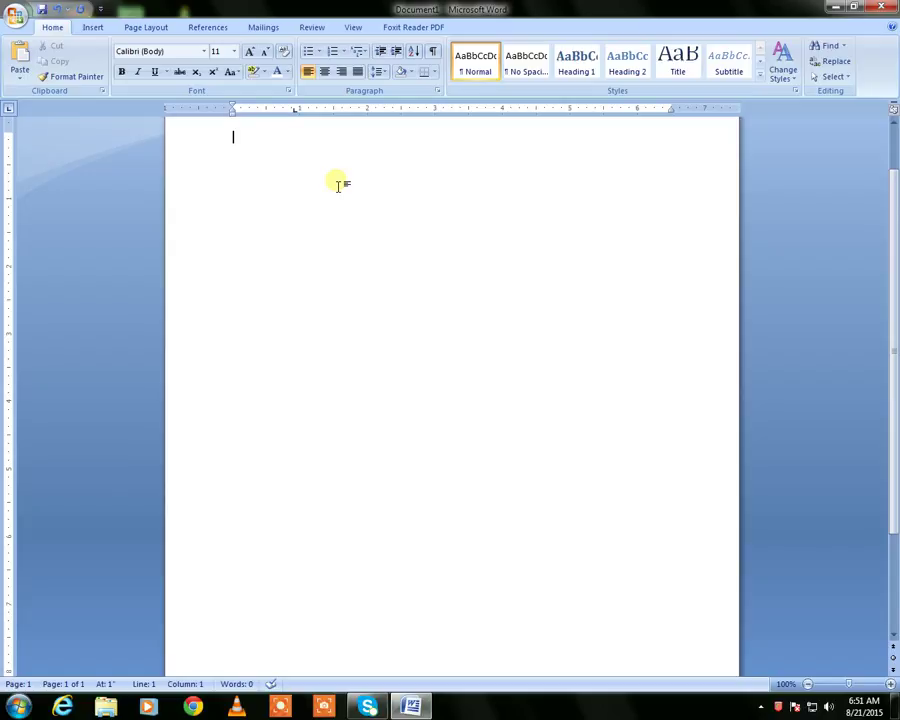
type("=rand(90)")
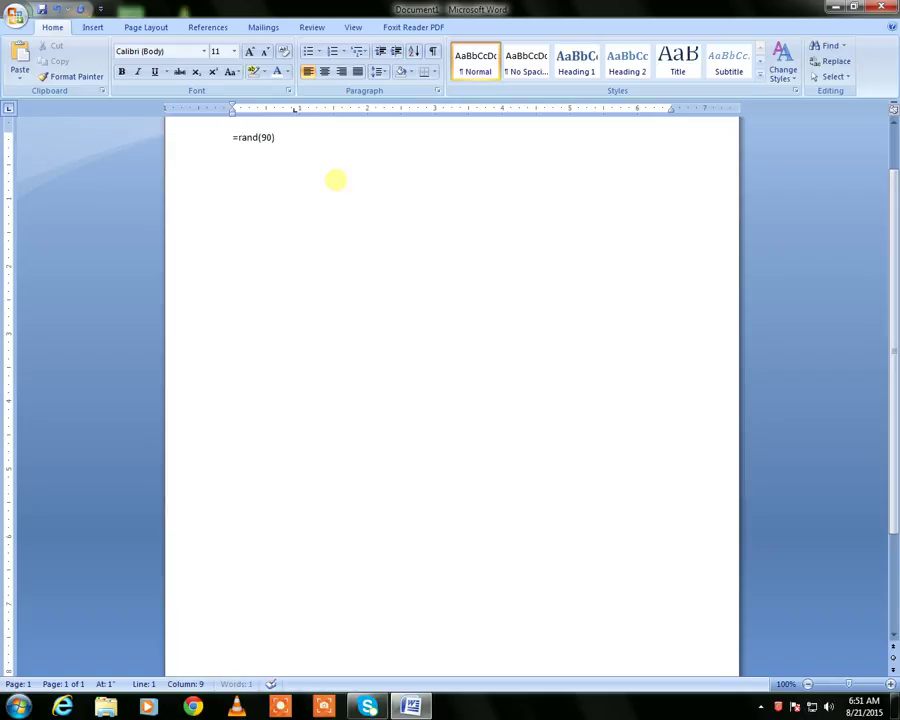
key("Return")
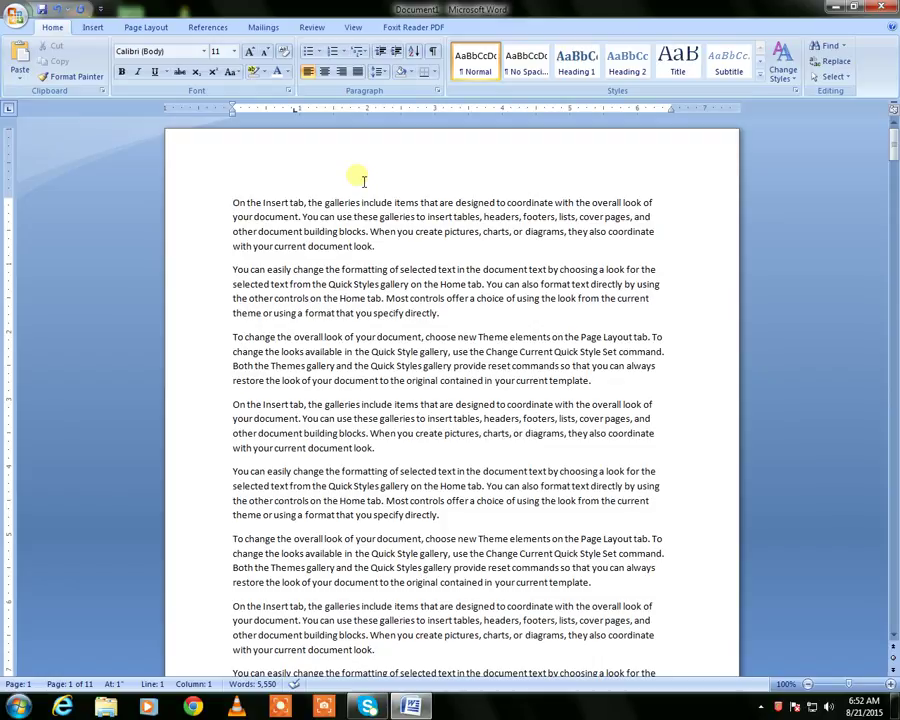
Step: Remove the page number, vertical position, line, column, word count, spelling check and language indicators from the status bar, keeping only the zoom controls
right_click(588, 684)
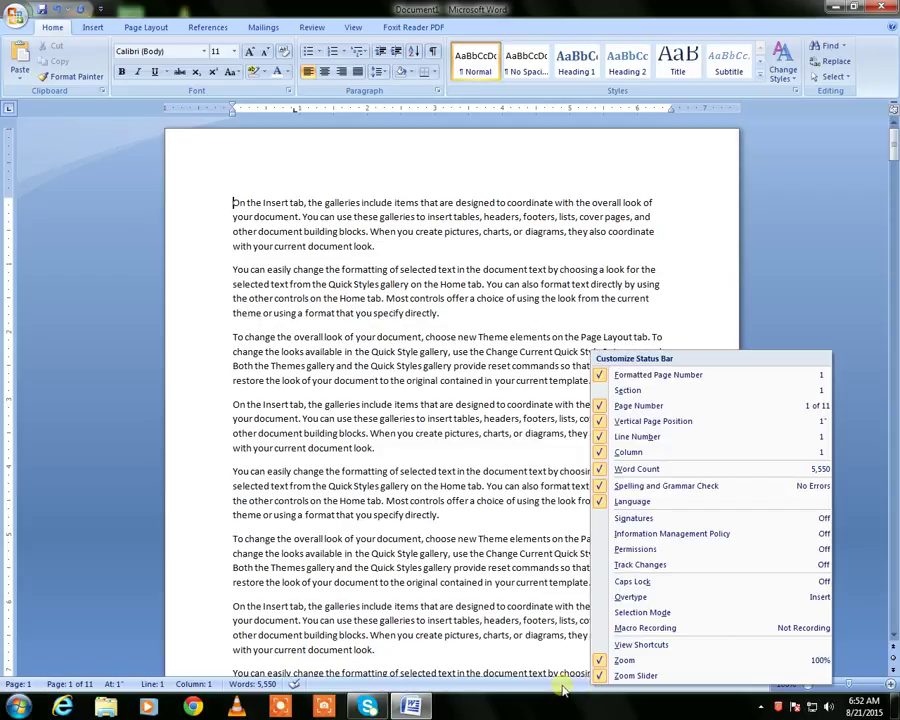
right_click(561, 685)
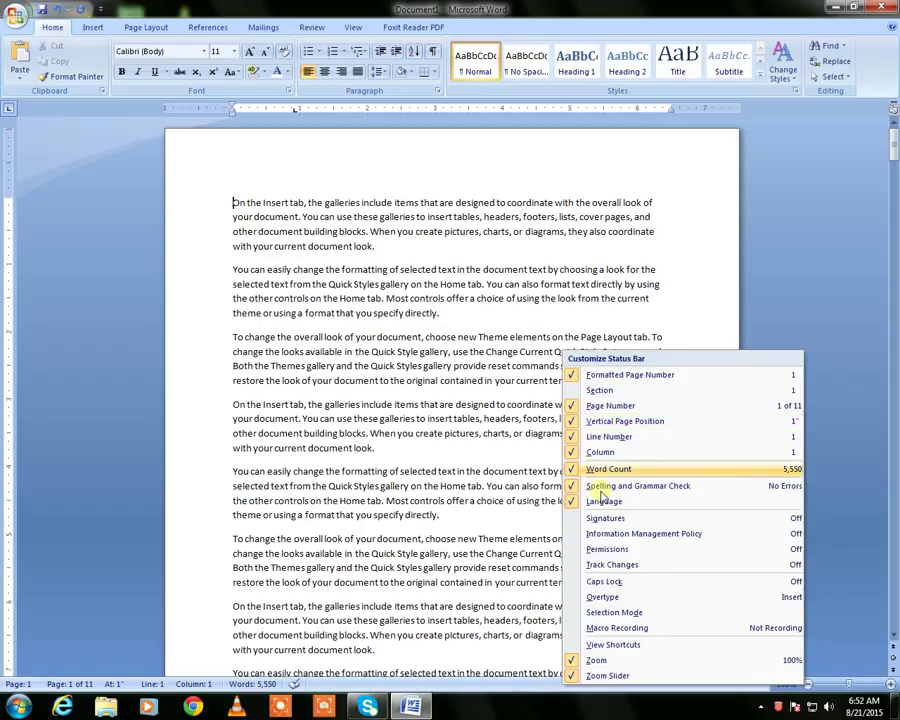
left_click(575, 375)
left_click(575, 390)
left_click(575, 405)
left_click(575, 421)
left_click(575, 436)
left_click(575, 452)
left_click(575, 468)
left_click(575, 486)
left_click(575, 501)
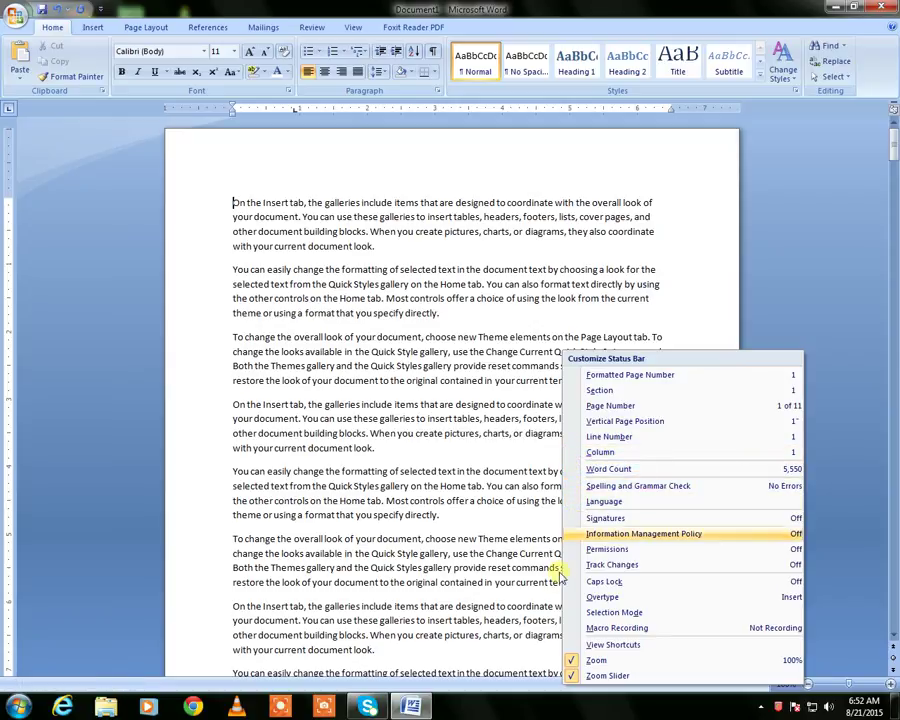
left_click(558, 677)
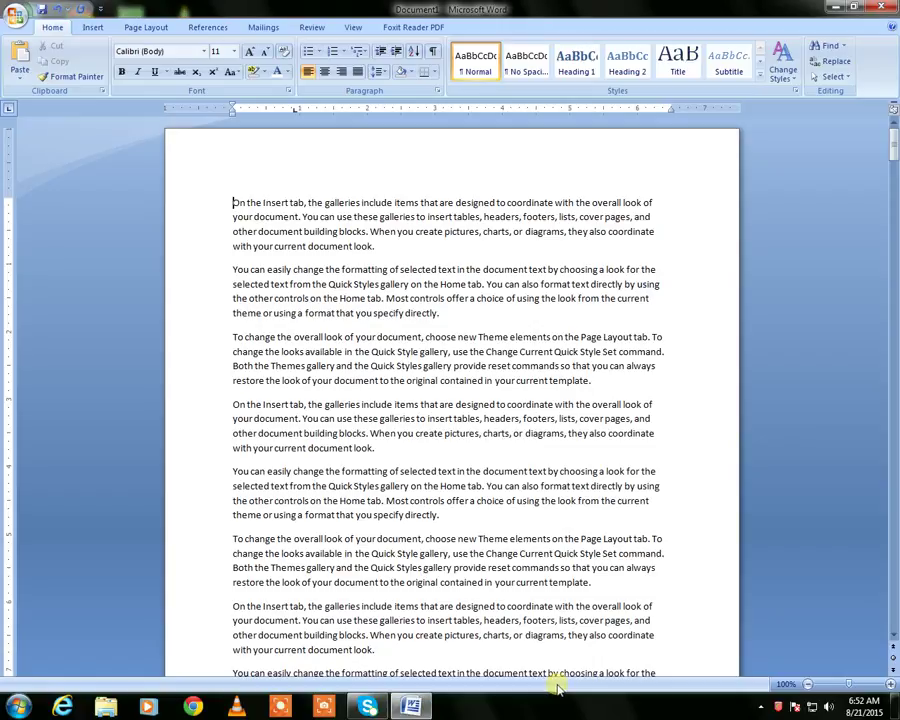
Step: Show Formatted Page Number, Page Number, Vertical Page Position, Line Number, Column, Word Count, and Spelling and Grammar Check on the status bar
right_click(558, 686)
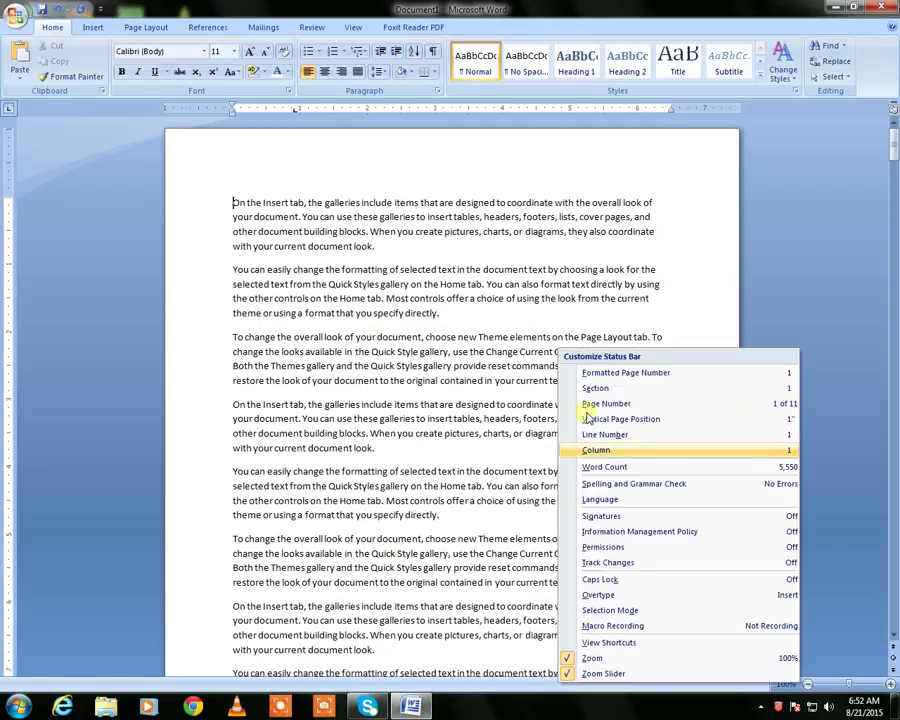
left_click(580, 373)
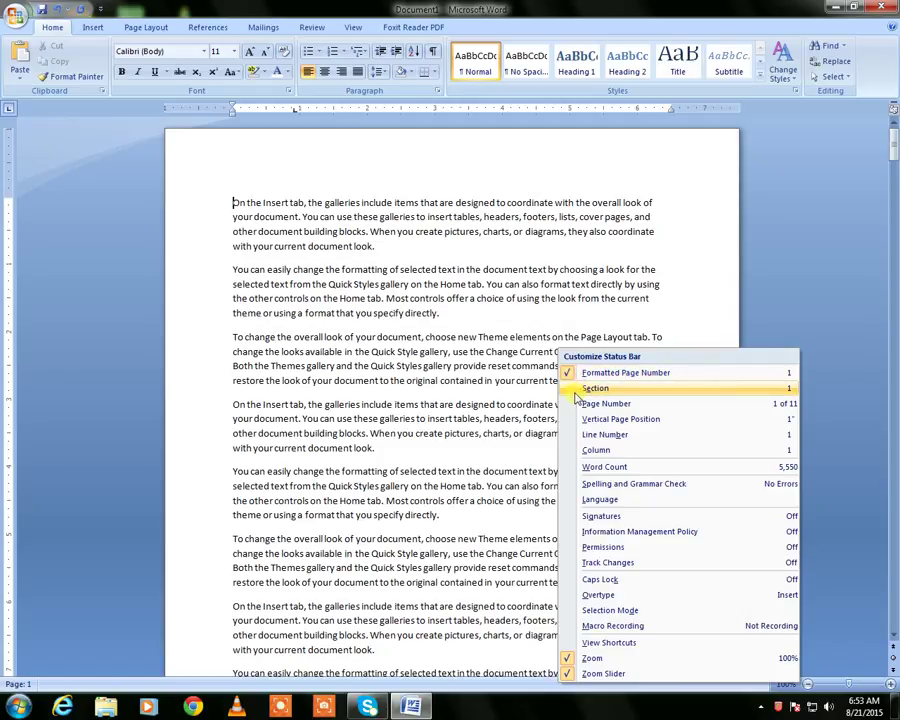
left_click(576, 405)
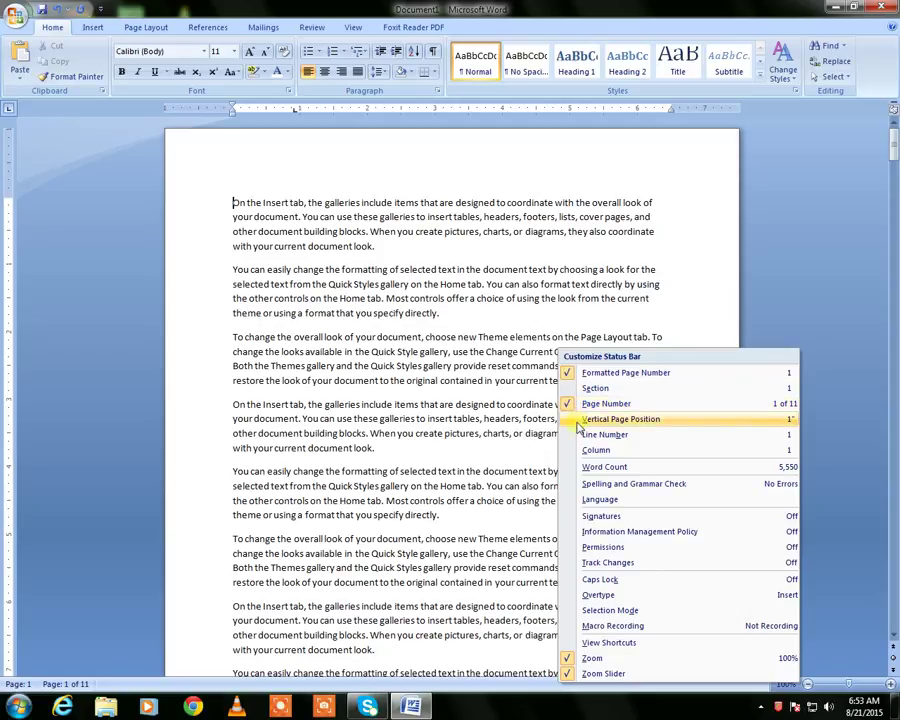
left_click(578, 419)
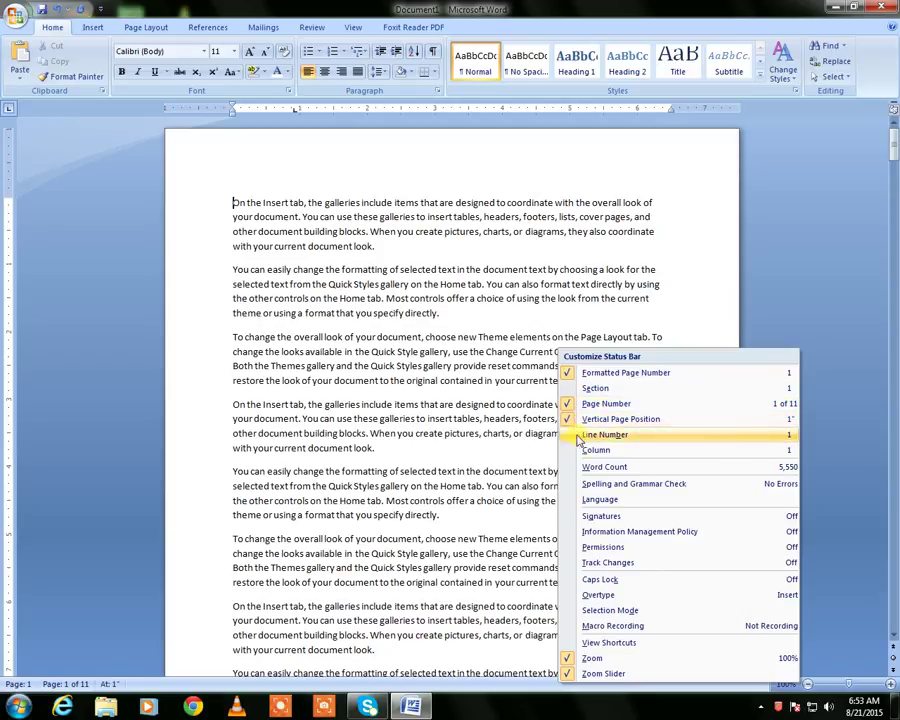
left_click(578, 436)
left_click(577, 453)
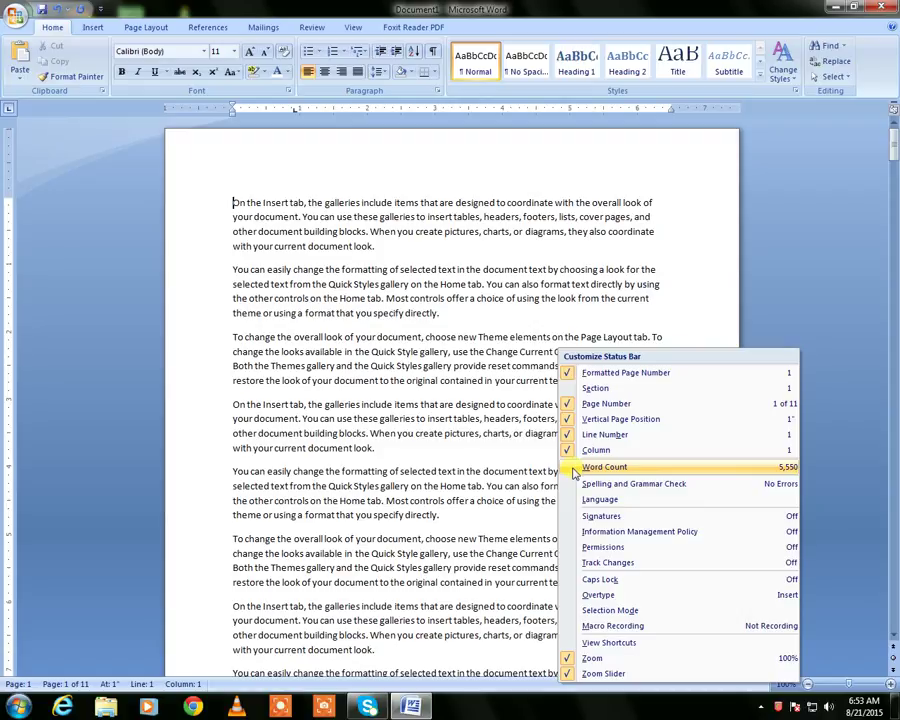
left_click(575, 467)
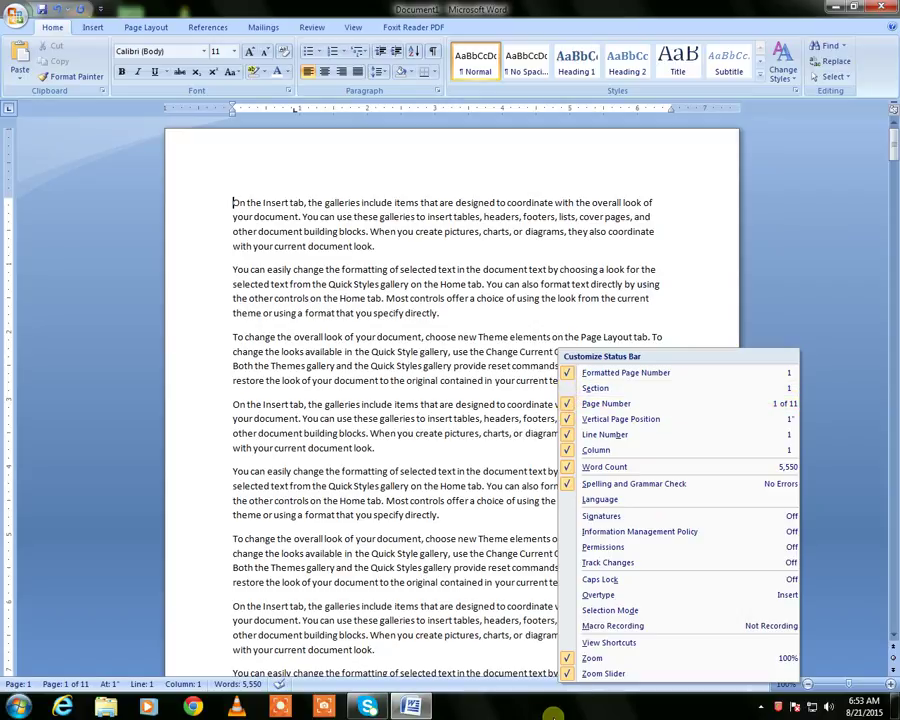
key("Escape")
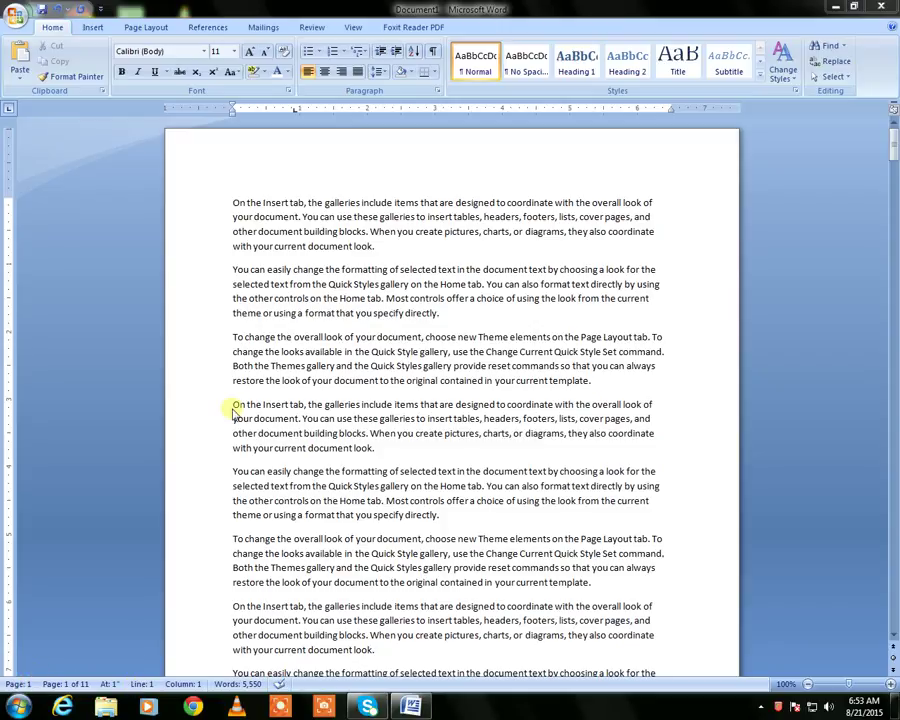
Step: Check the position, line and column readouts by placing the cursor in the third and fourth paragraphs and advancing it to column 13
left_click(236, 337)
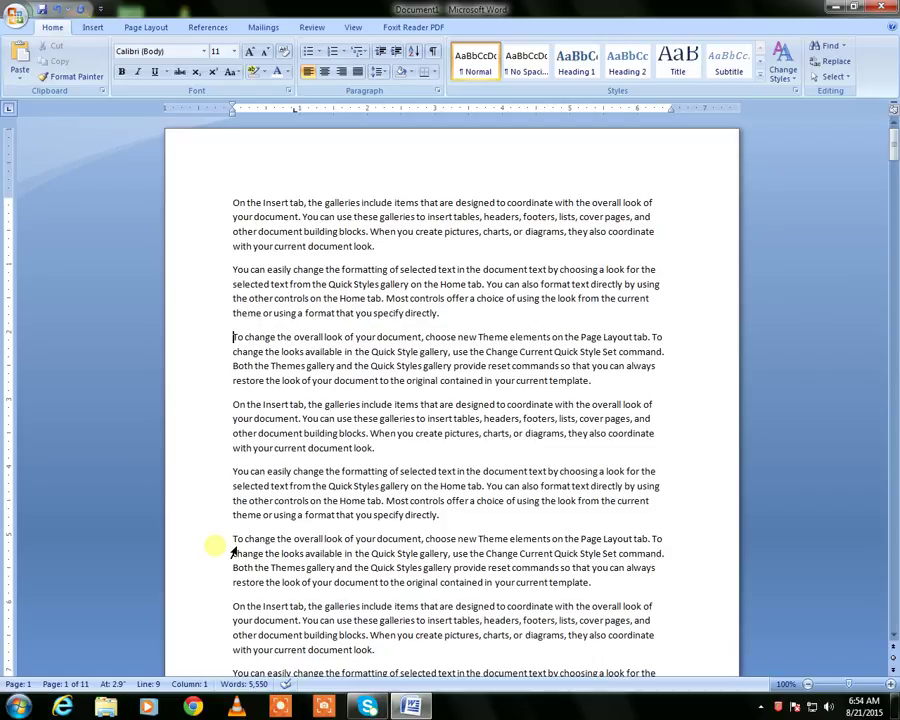
left_click(236, 405)
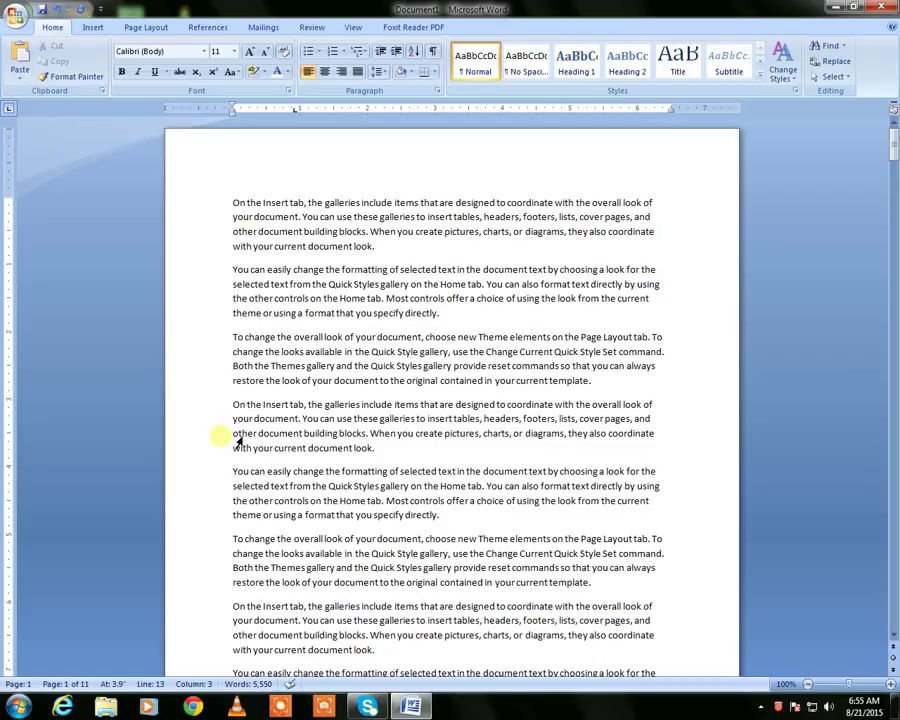
key("Right")
key("Right")
key("Right")
key("Right")
key("Right")
key("Right")
key("Right")
key("Right")
key("Right")
key("Right")
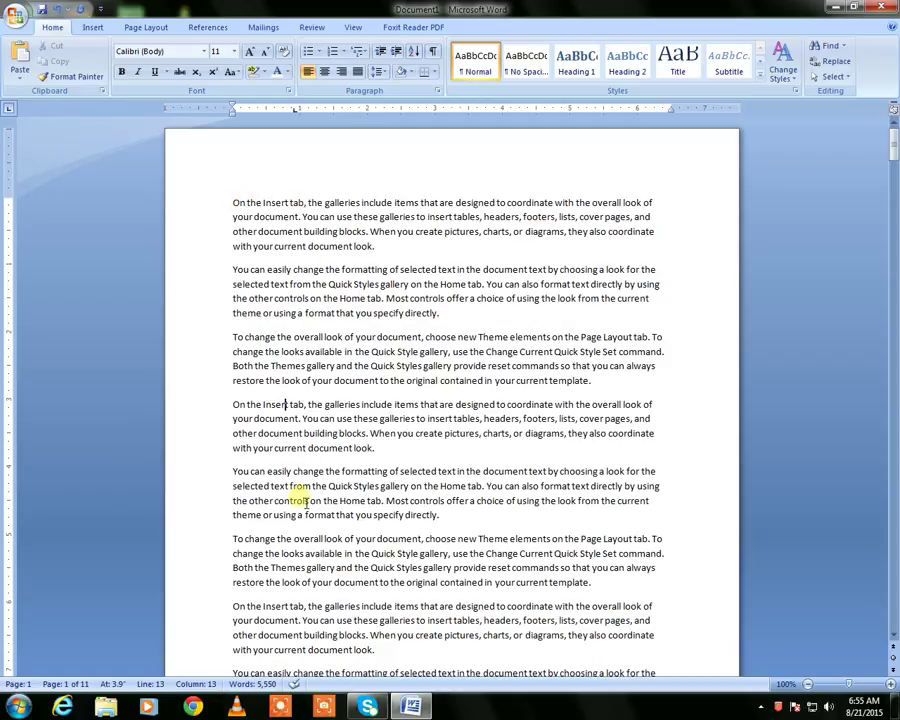
Step: Review the document's word count statistics from the status bar and close them
left_click(258, 686)
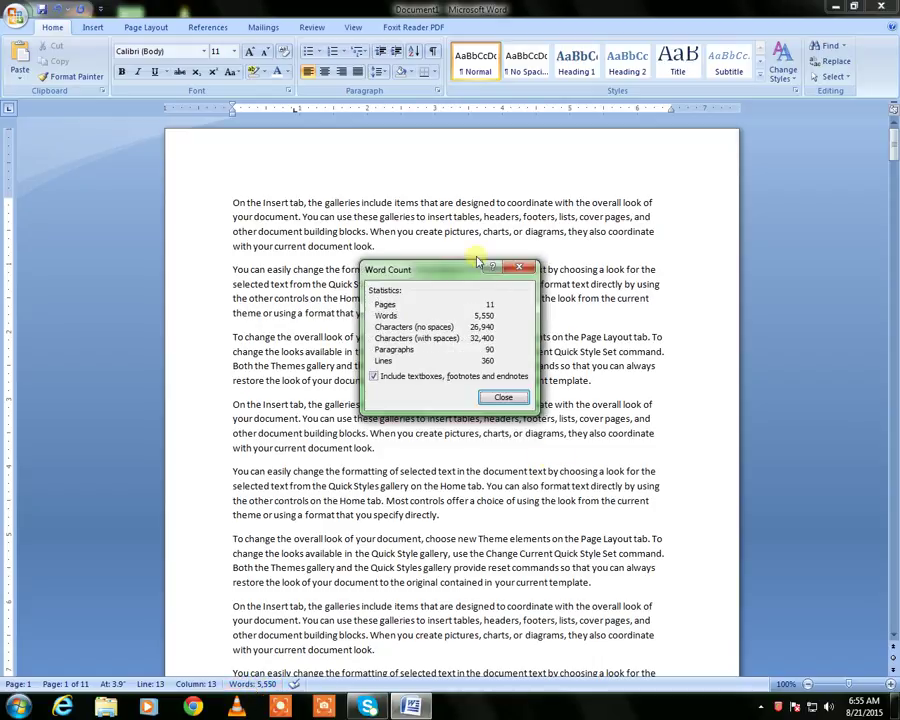
left_click_drag(456, 280, 350, 268)
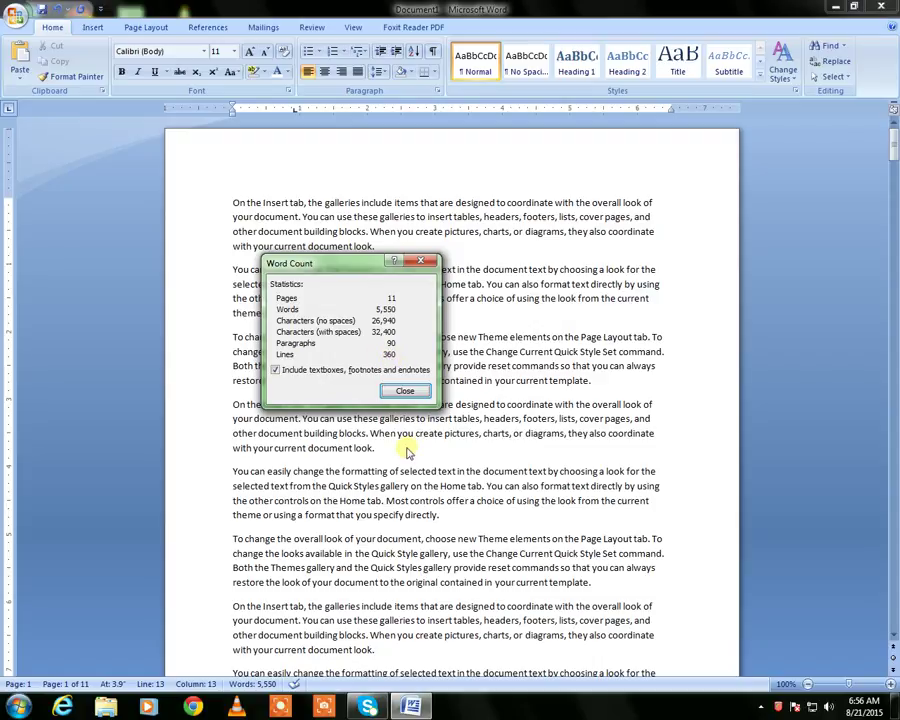
left_click(405, 391)
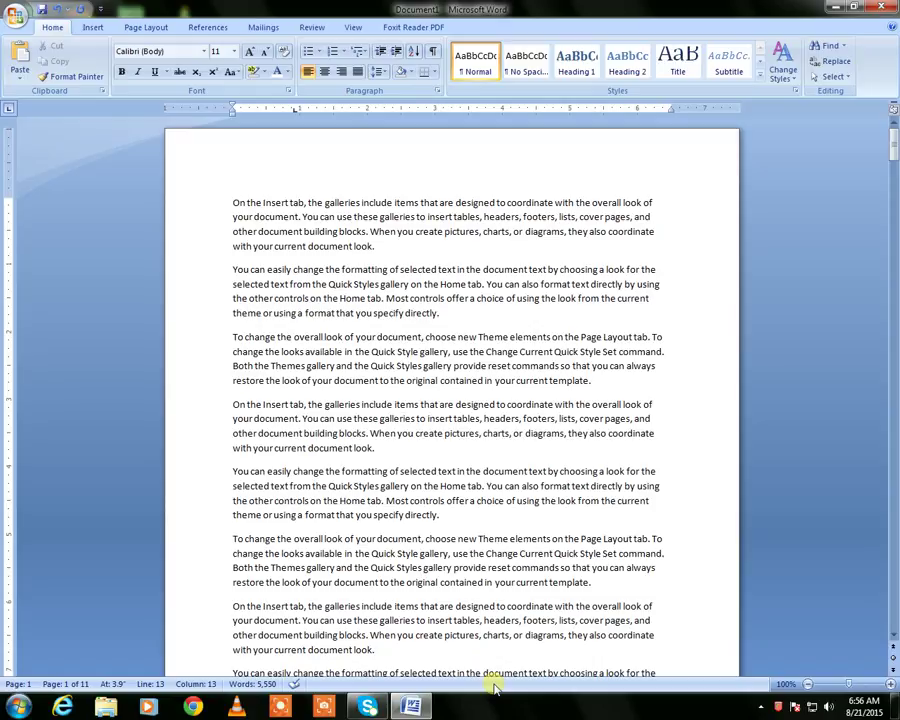
Step: Hide every enabled indicator on the status bar, including Zoom and Zoom Slider
right_click(494, 687)
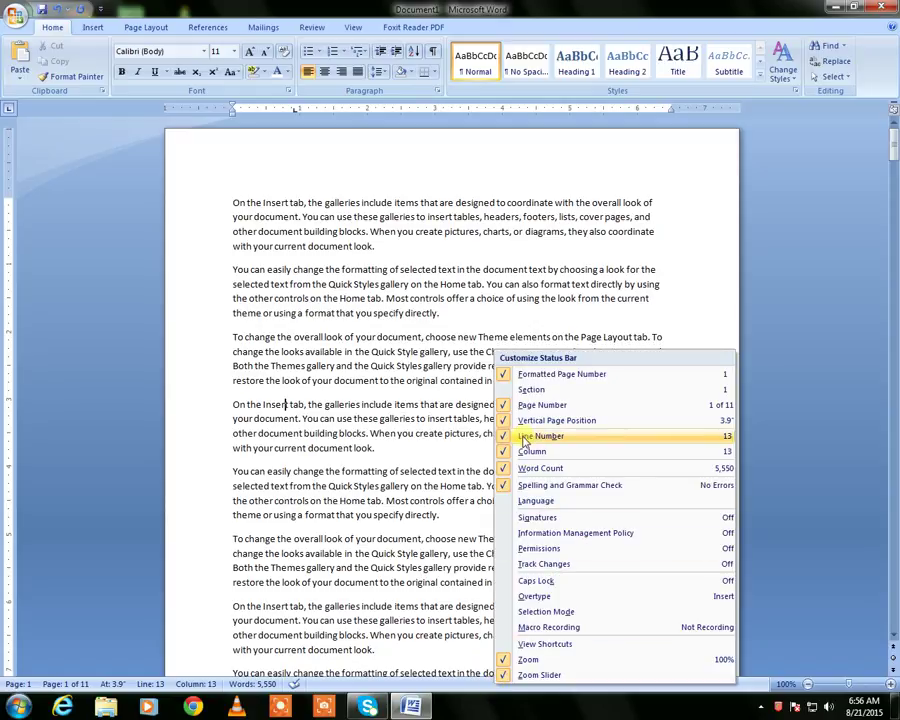
left_click(510, 376)
left_click(508, 405)
left_click(508, 420)
left_click(505, 436)
left_click(506, 451)
left_click(506, 468)
left_click(506, 485)
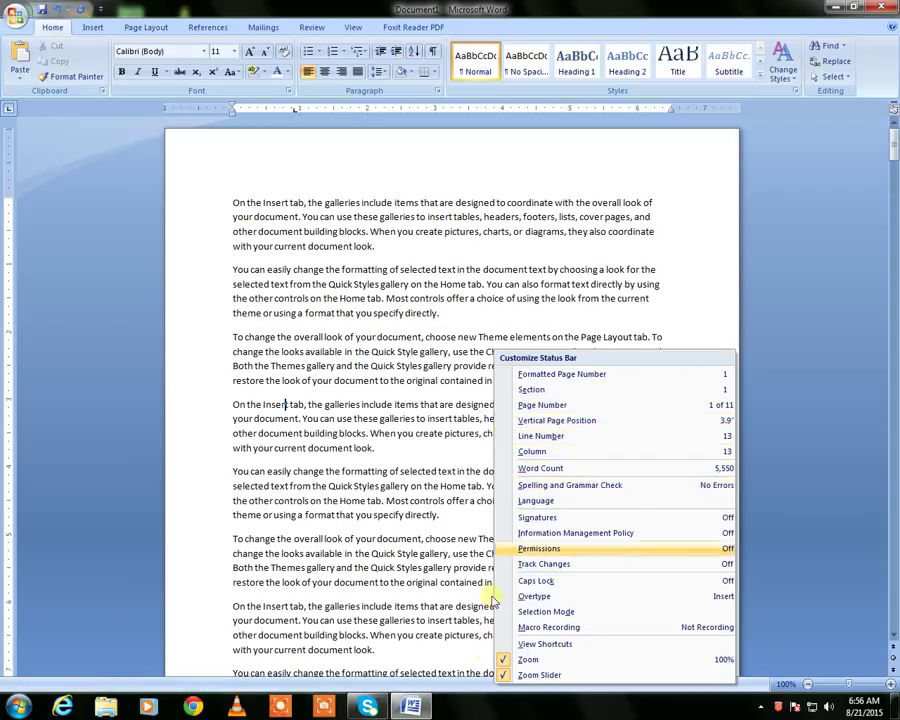
left_click(506, 659)
left_click(506, 675)
left_click(507, 714)
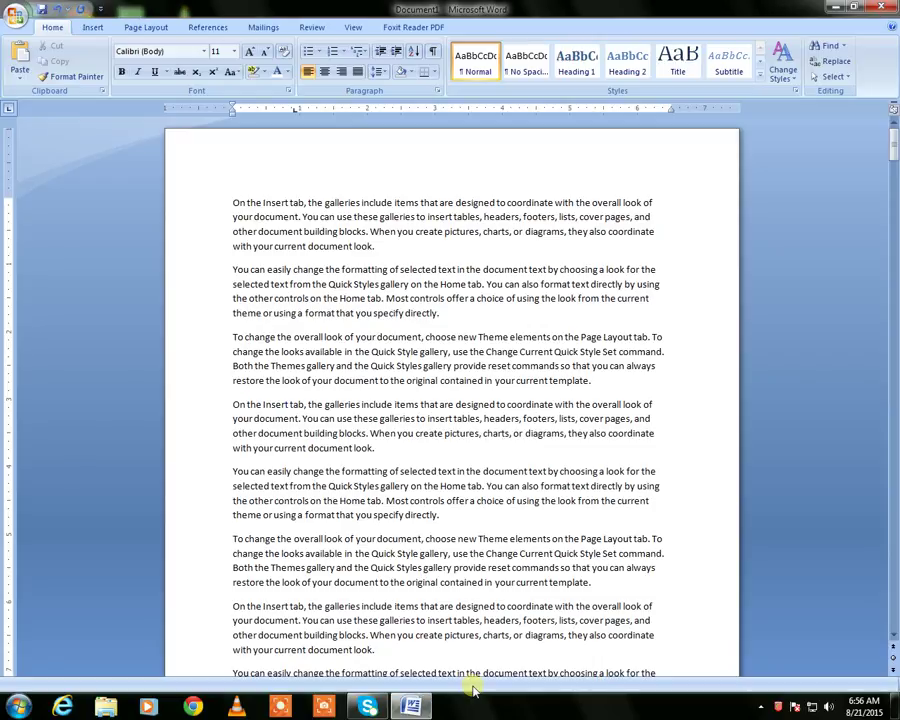
Step: Restore the page number, vertical position, line, column, word count, spelling check, Zoom and Zoom Slider indicators on the status bar
right_click(485, 690)
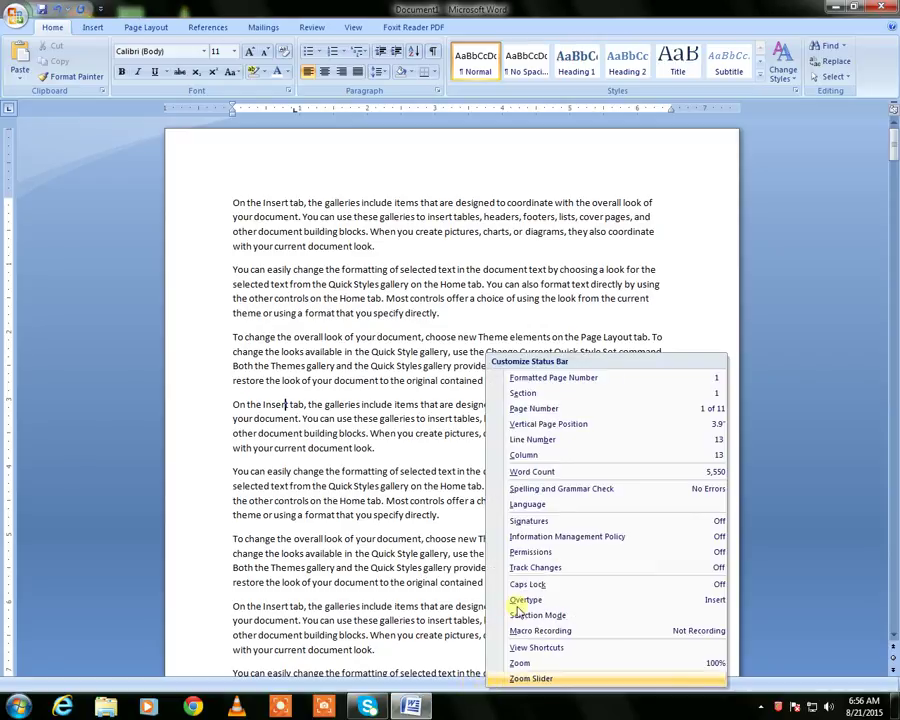
left_click(507, 378)
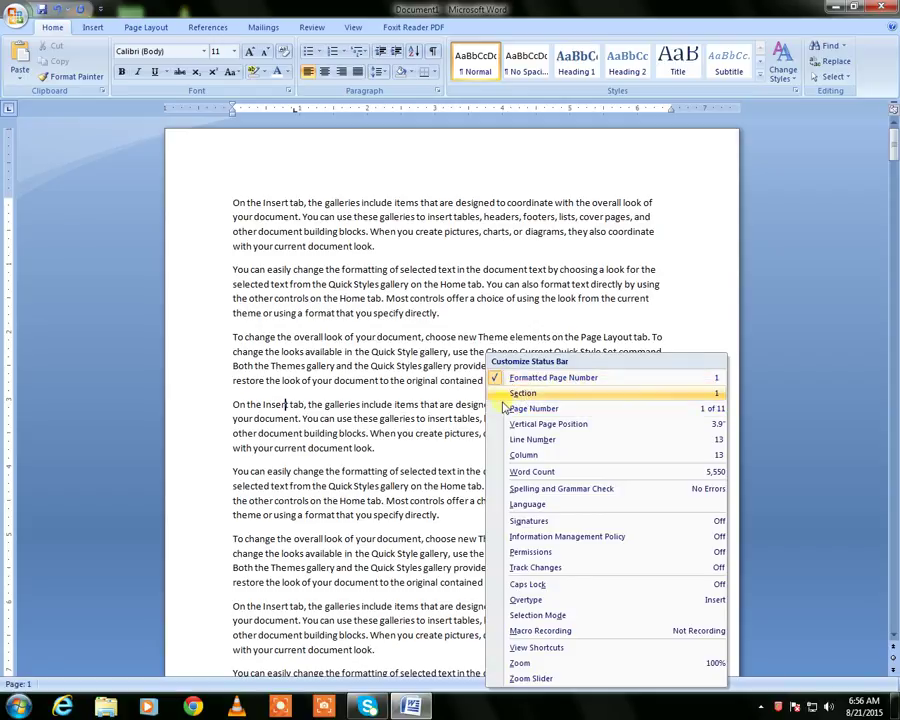
left_click(506, 408)
left_click(505, 424)
left_click(505, 440)
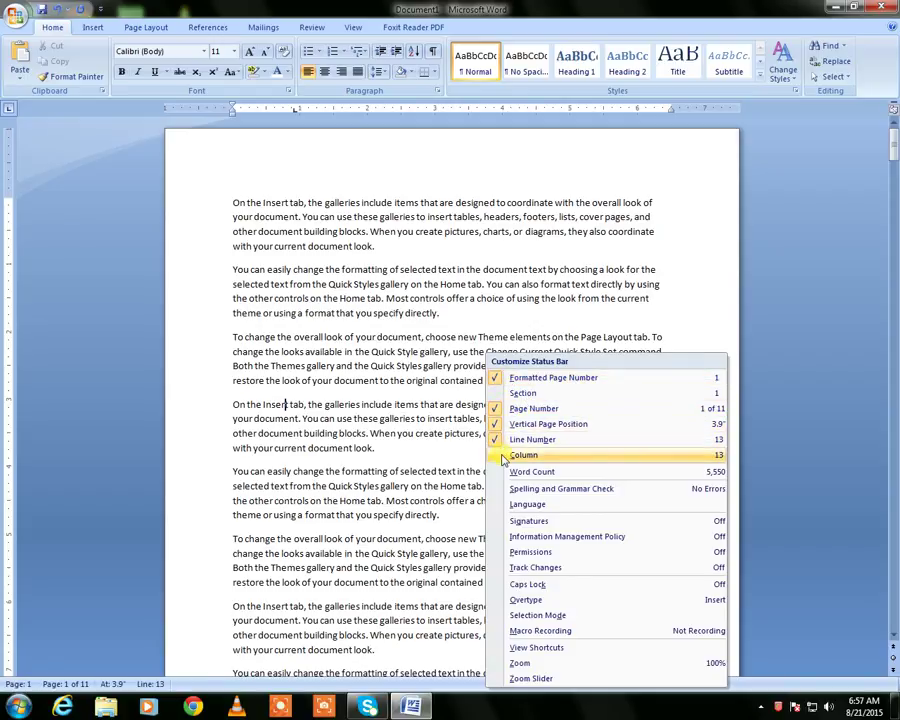
left_click(505, 455)
left_click(505, 471)
left_click(505, 488)
left_click(519, 663)
left_click(530, 678)
left_click(517, 713)
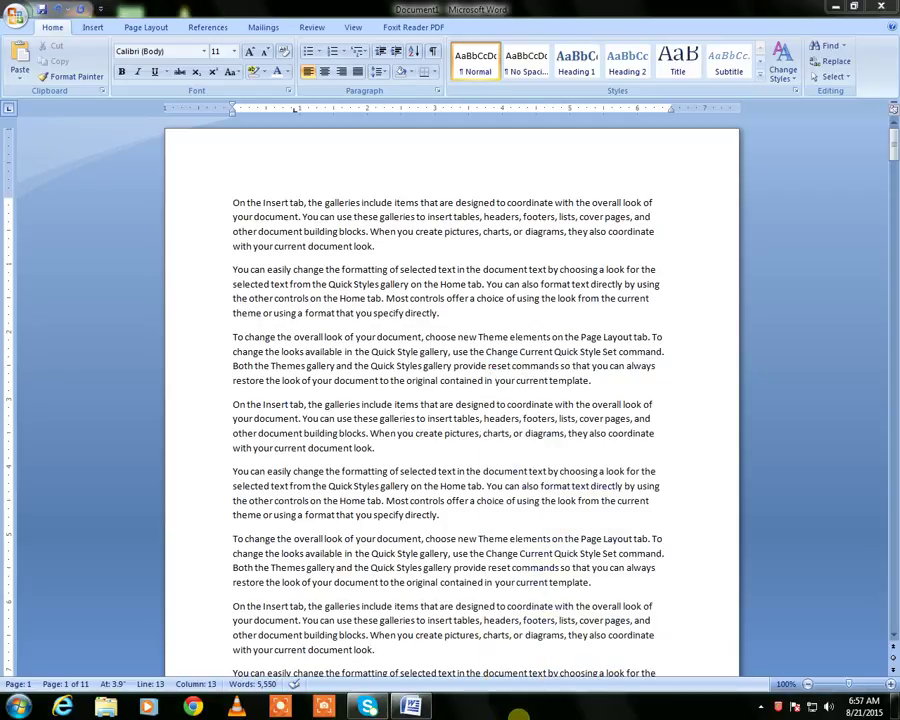
Step: Zoom the document out past 60% to view several pages at once
left_click(808, 685)
left_click(808, 685)
left_click(808, 685)
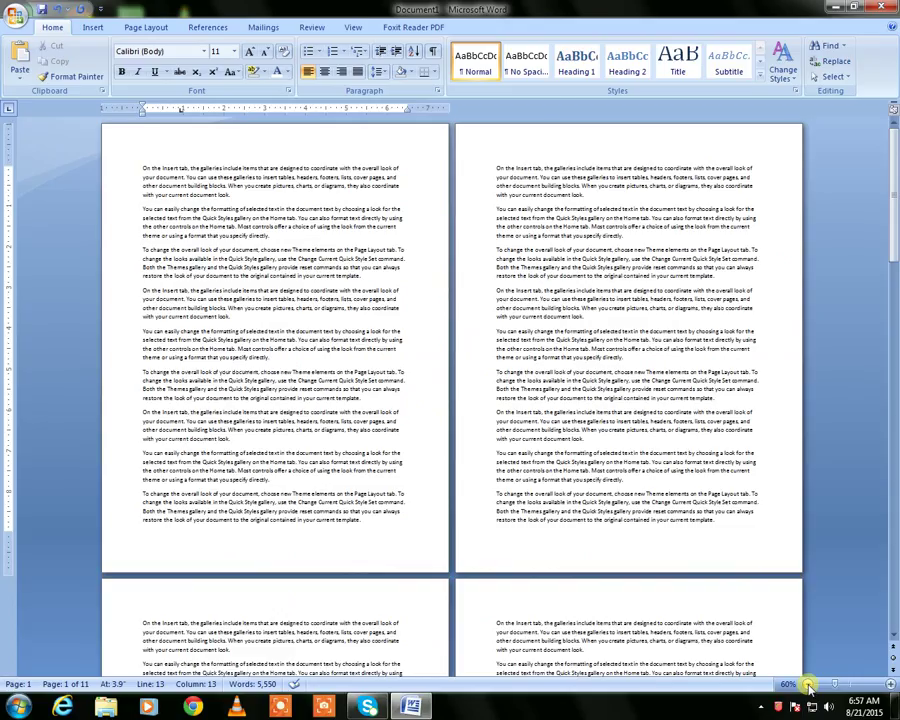
left_click(808, 685)
left_click(808, 685)
left_click(808, 685)
Step: Zoom the document in to the maximum of 500%
left_click(890, 686)
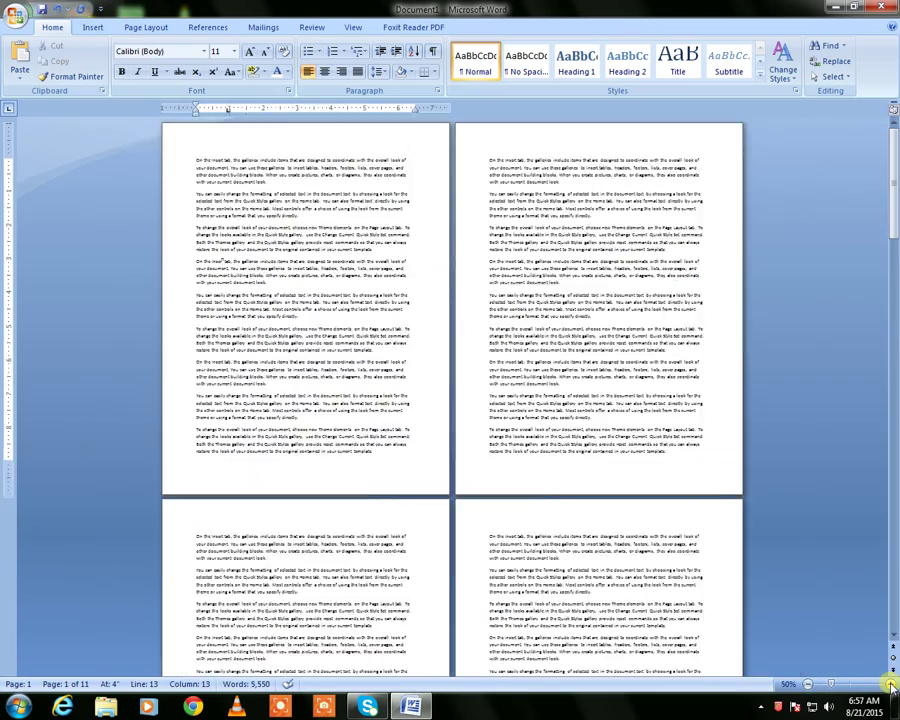
left_click(890, 686)
left_click(890, 686)
left_click(890, 686)
left_click(890, 686)
left_click(890, 686)
left_click(890, 686)
left_click(890, 686)
left_click(890, 686)
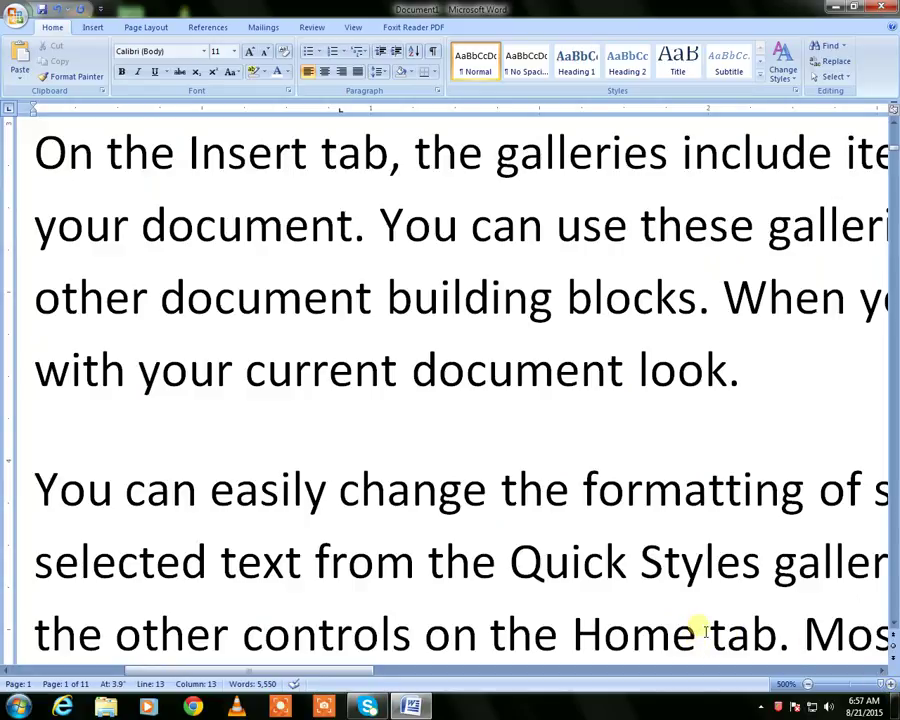
Step: Zoom the document out to 10% to view all its pages together
left_click(806, 684)
left_click(806, 684)
left_click(808, 685)
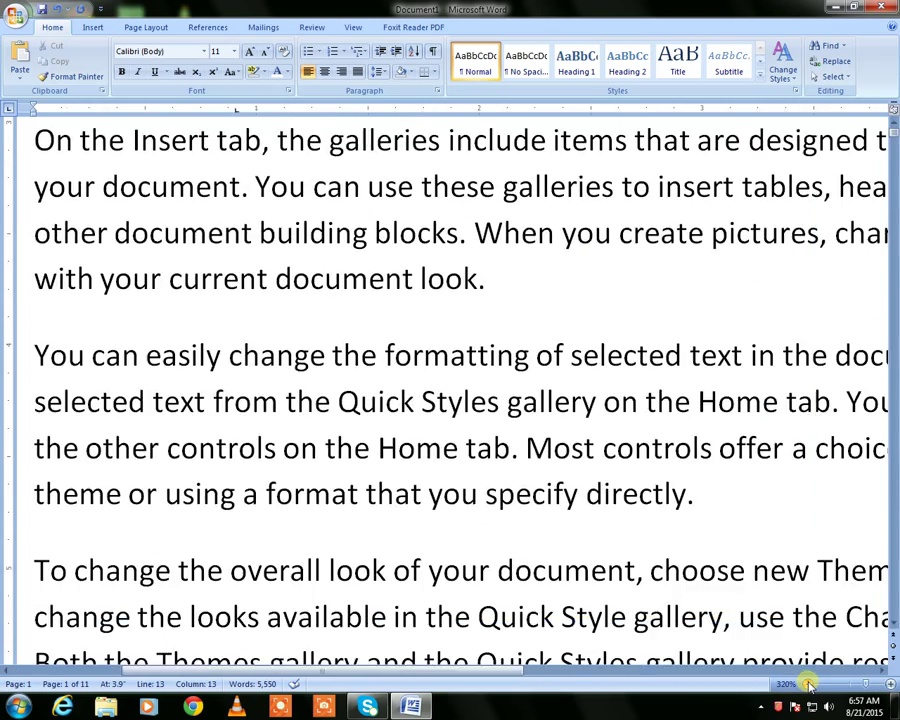
left_click(808, 685)
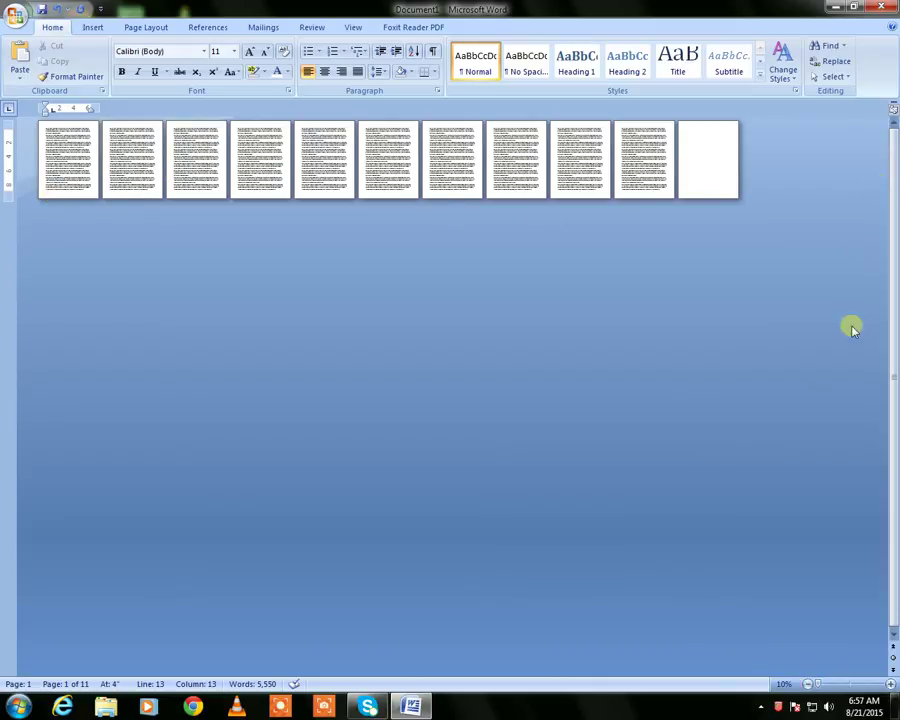
Step: Return the document's zoom level to 100%
left_click(890, 684)
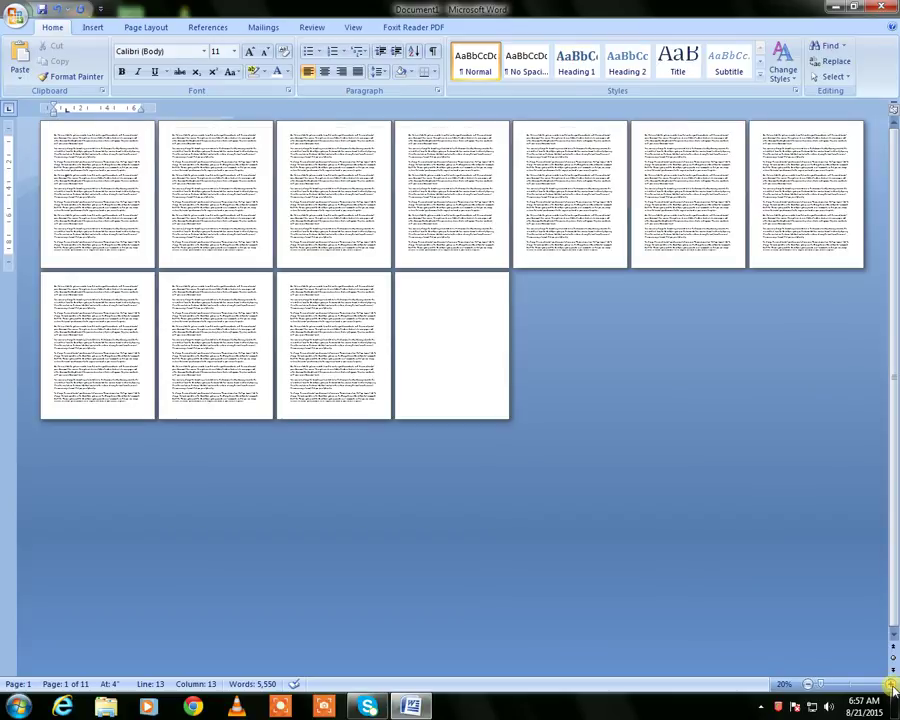
scroll(892, 688, "up", 10)
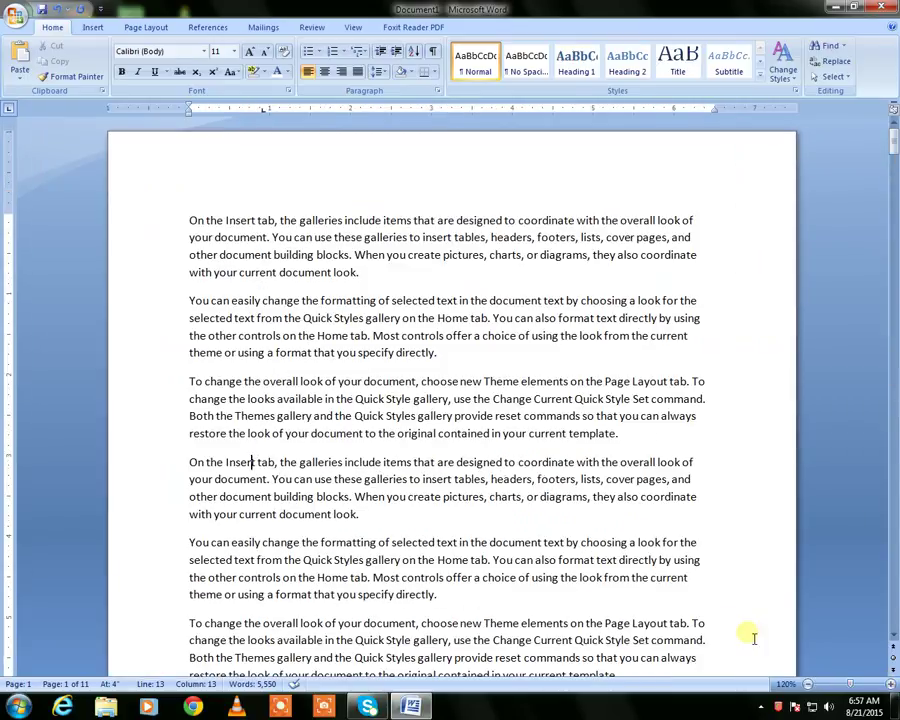
left_click(808, 686)
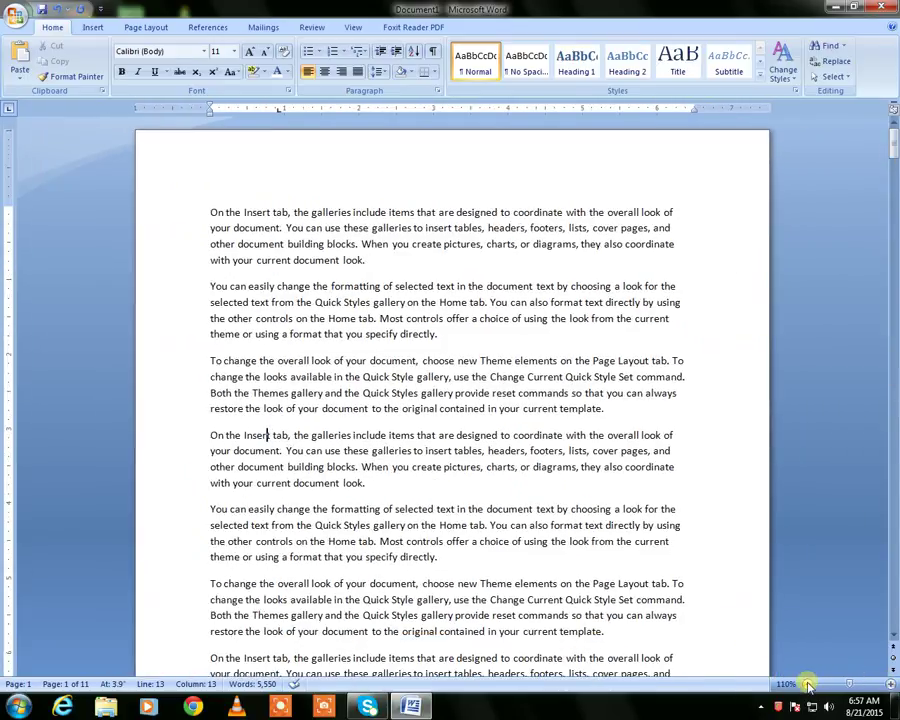
left_click(808, 686)
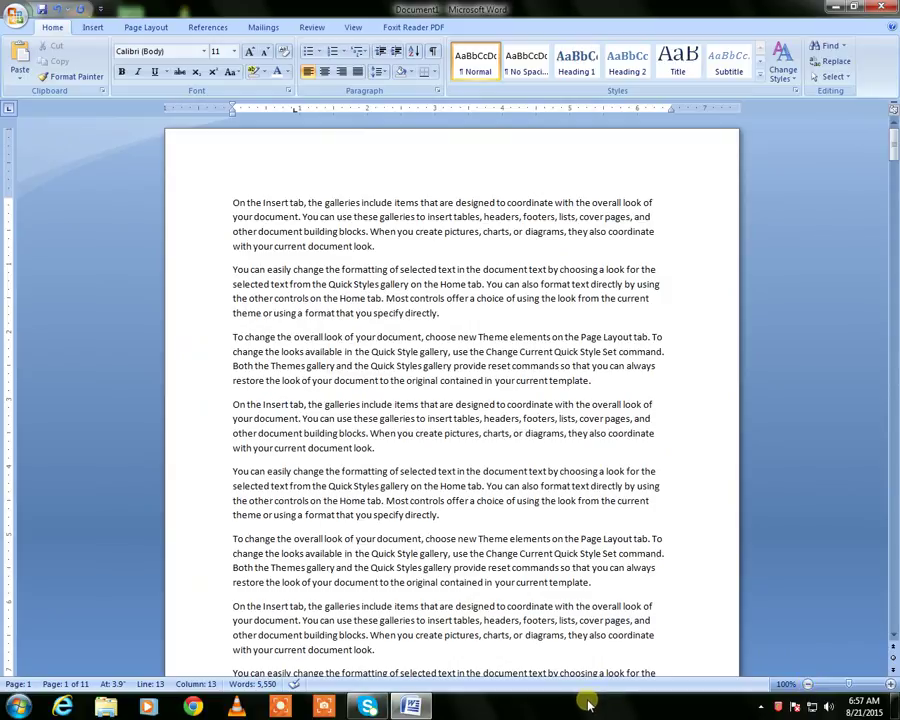